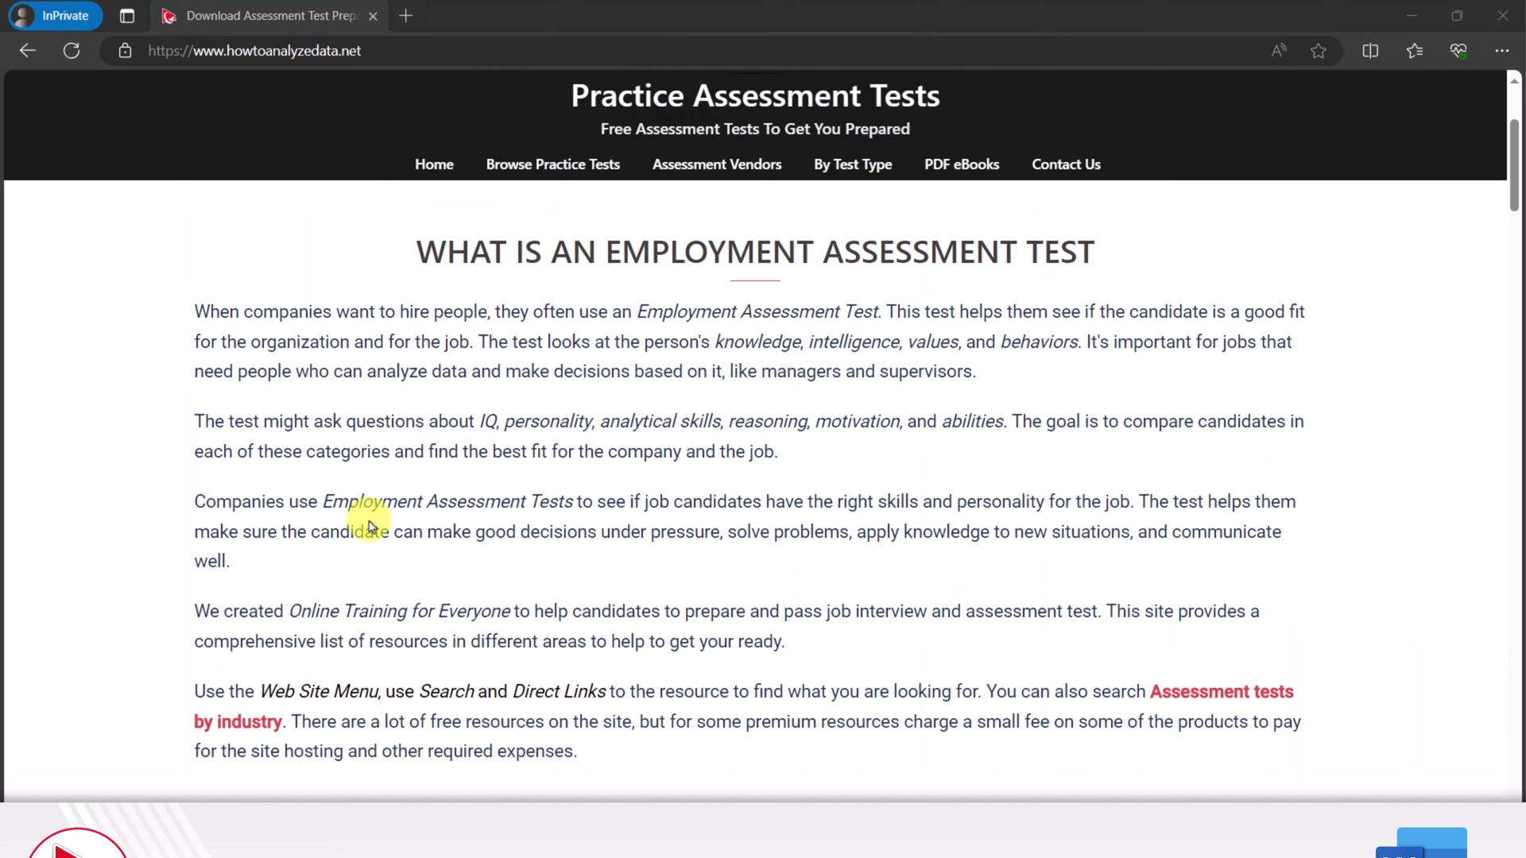
Select and copy the website's paragraphs about employment assessment tests
left_click_drag(194, 308, 580, 751)
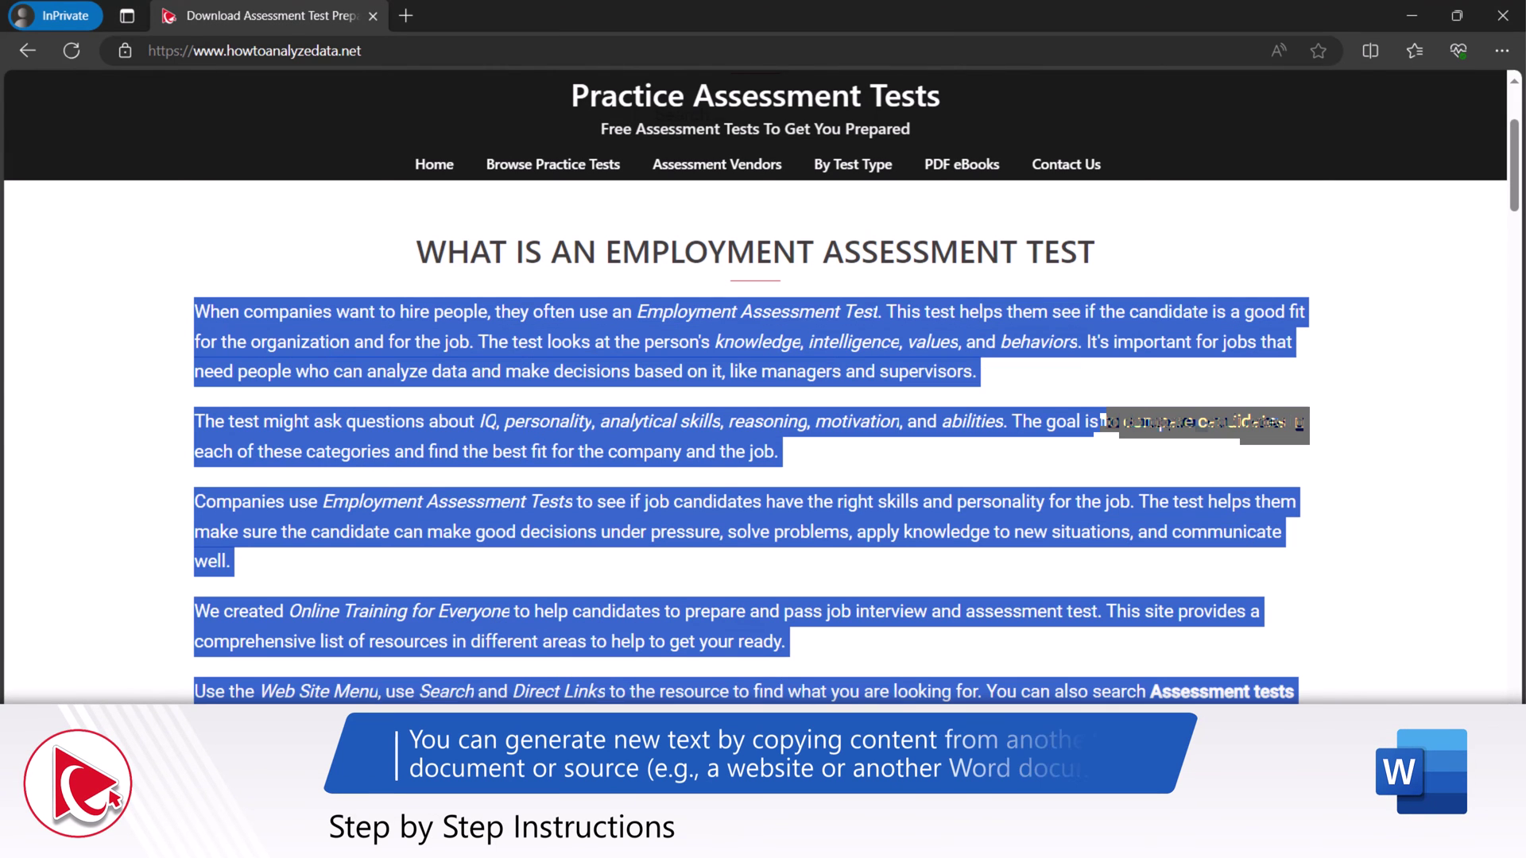
right_click(566, 441)
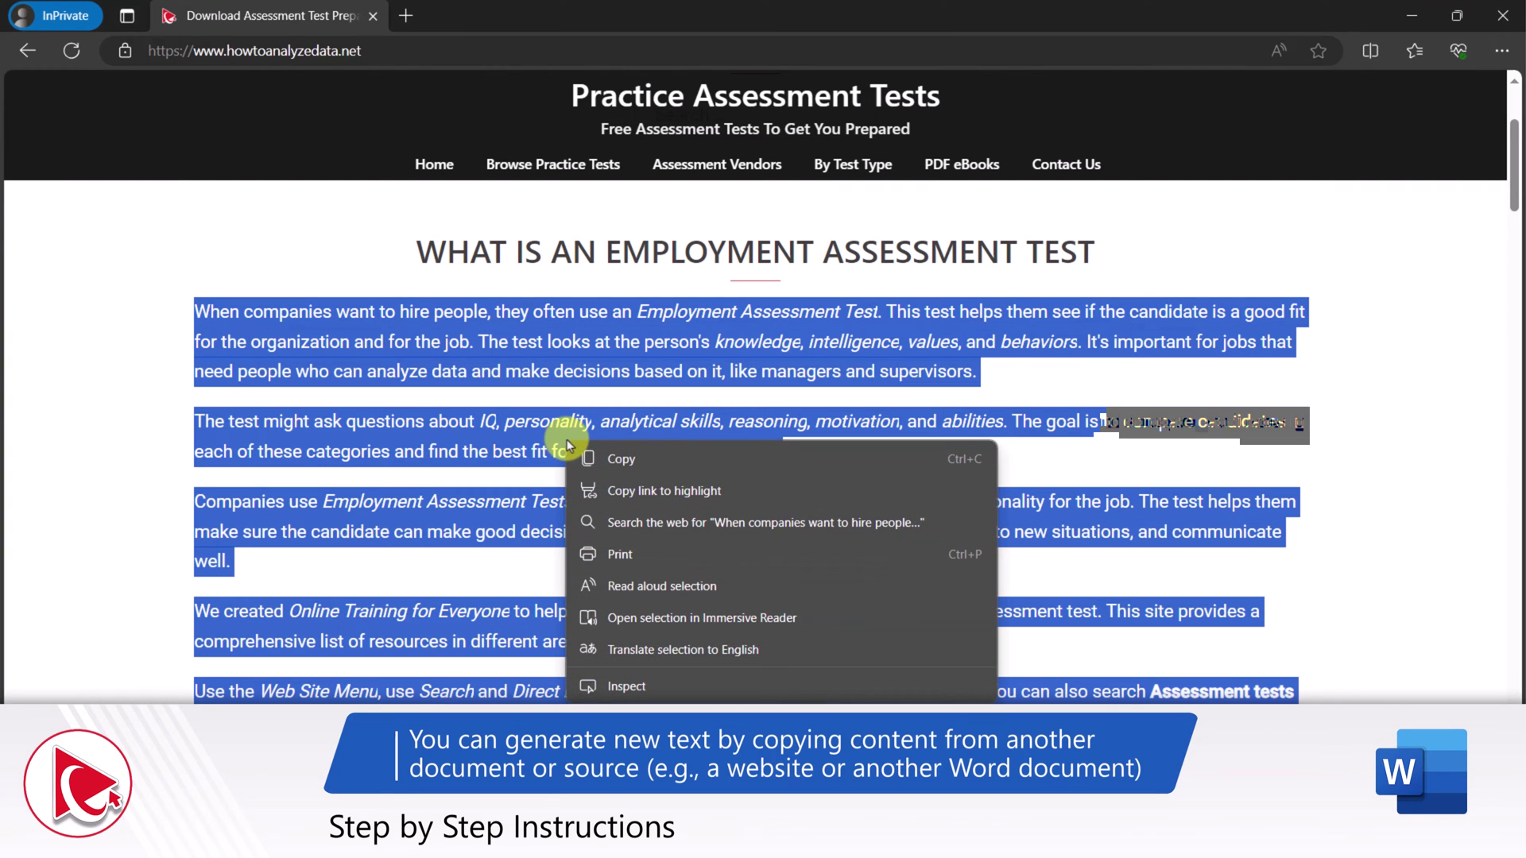
left_click(630, 462)
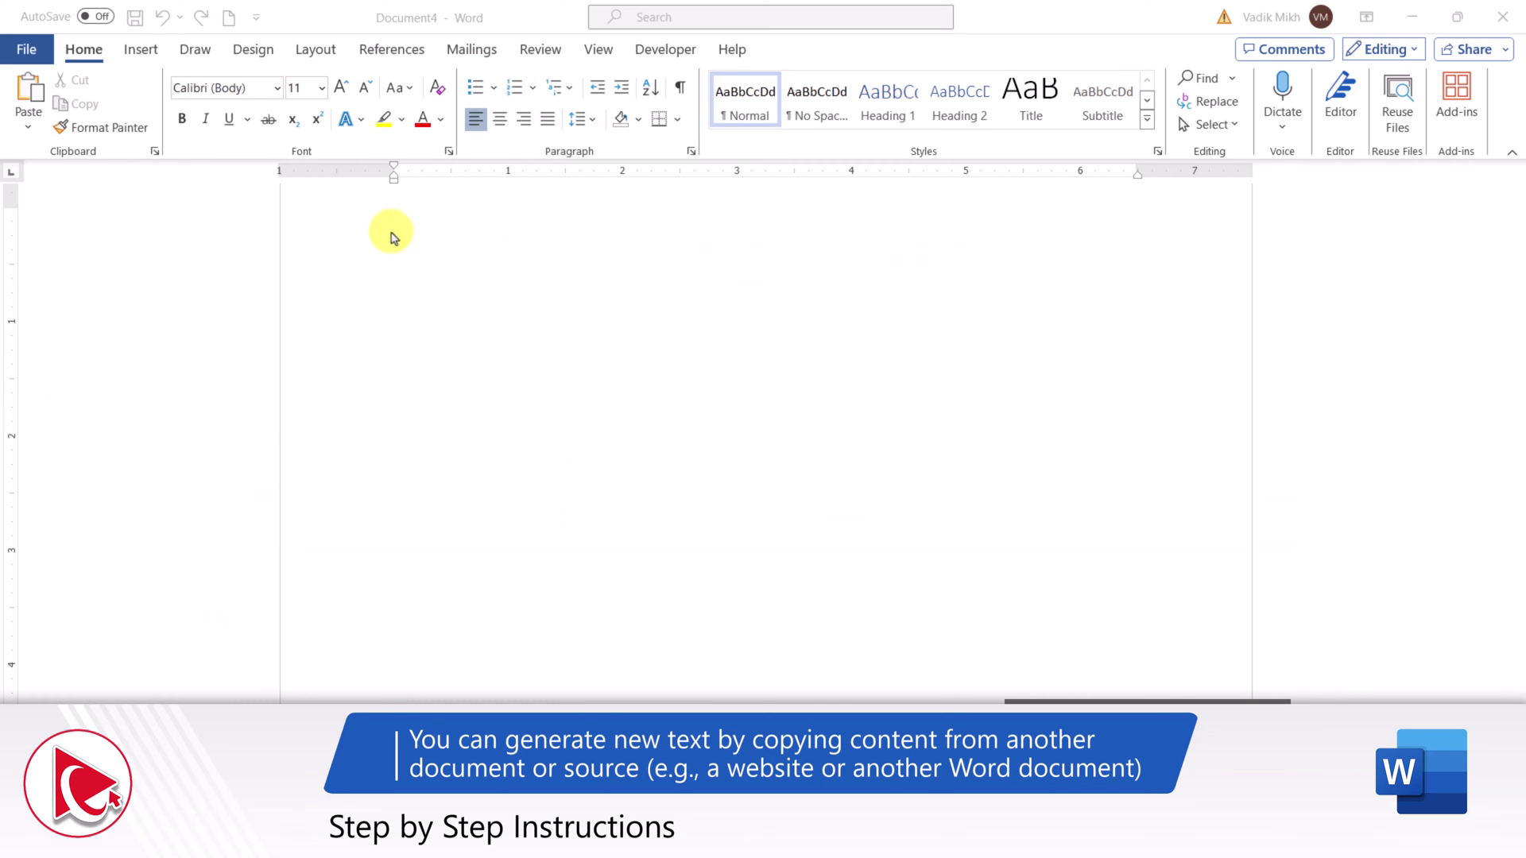
left_click(395, 222)
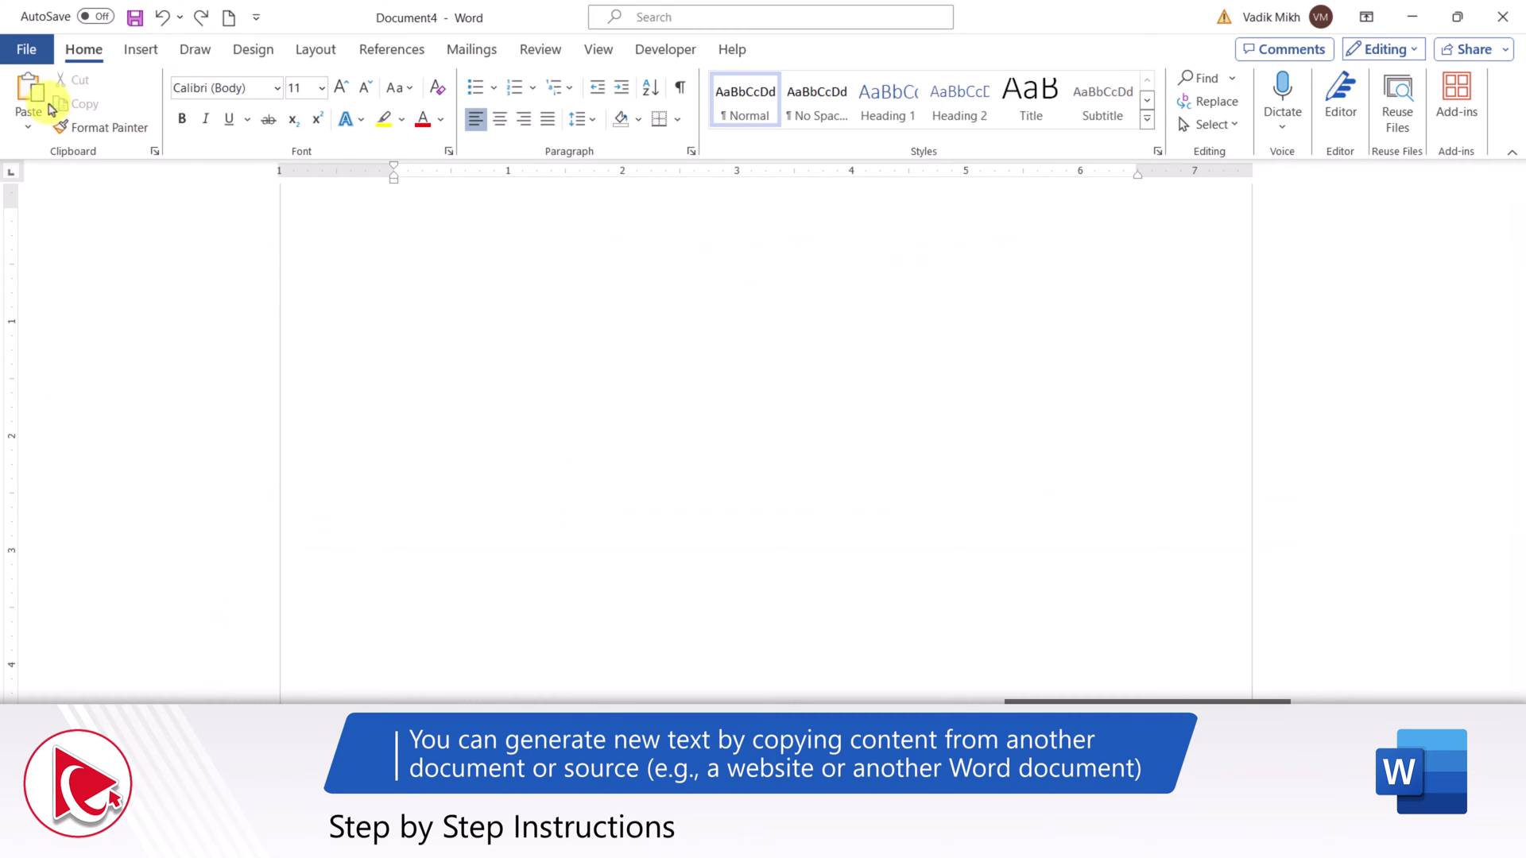
left_click(29, 125)
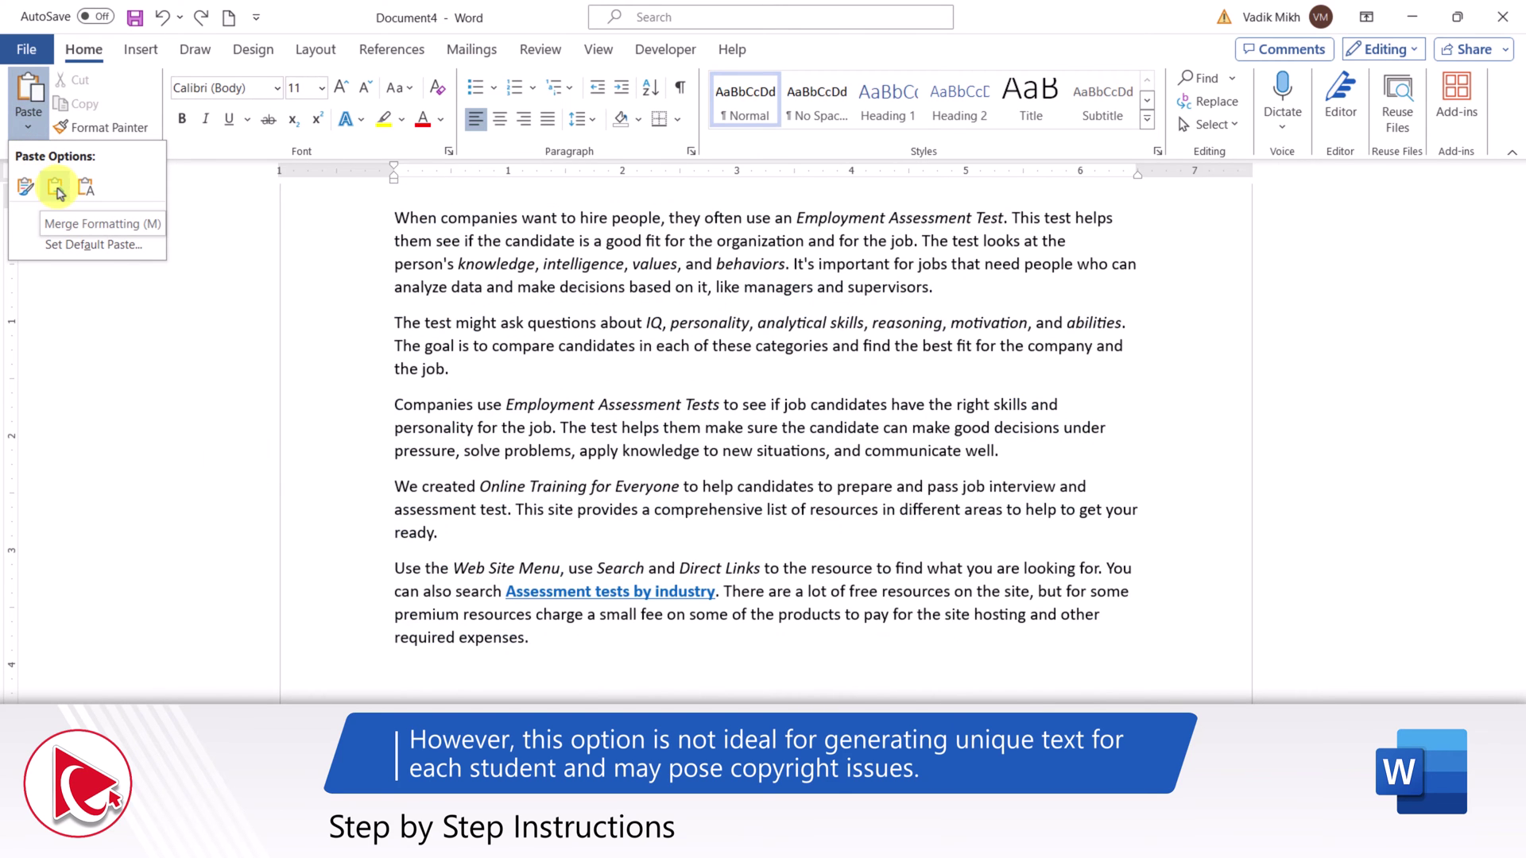
left_click(55, 188)
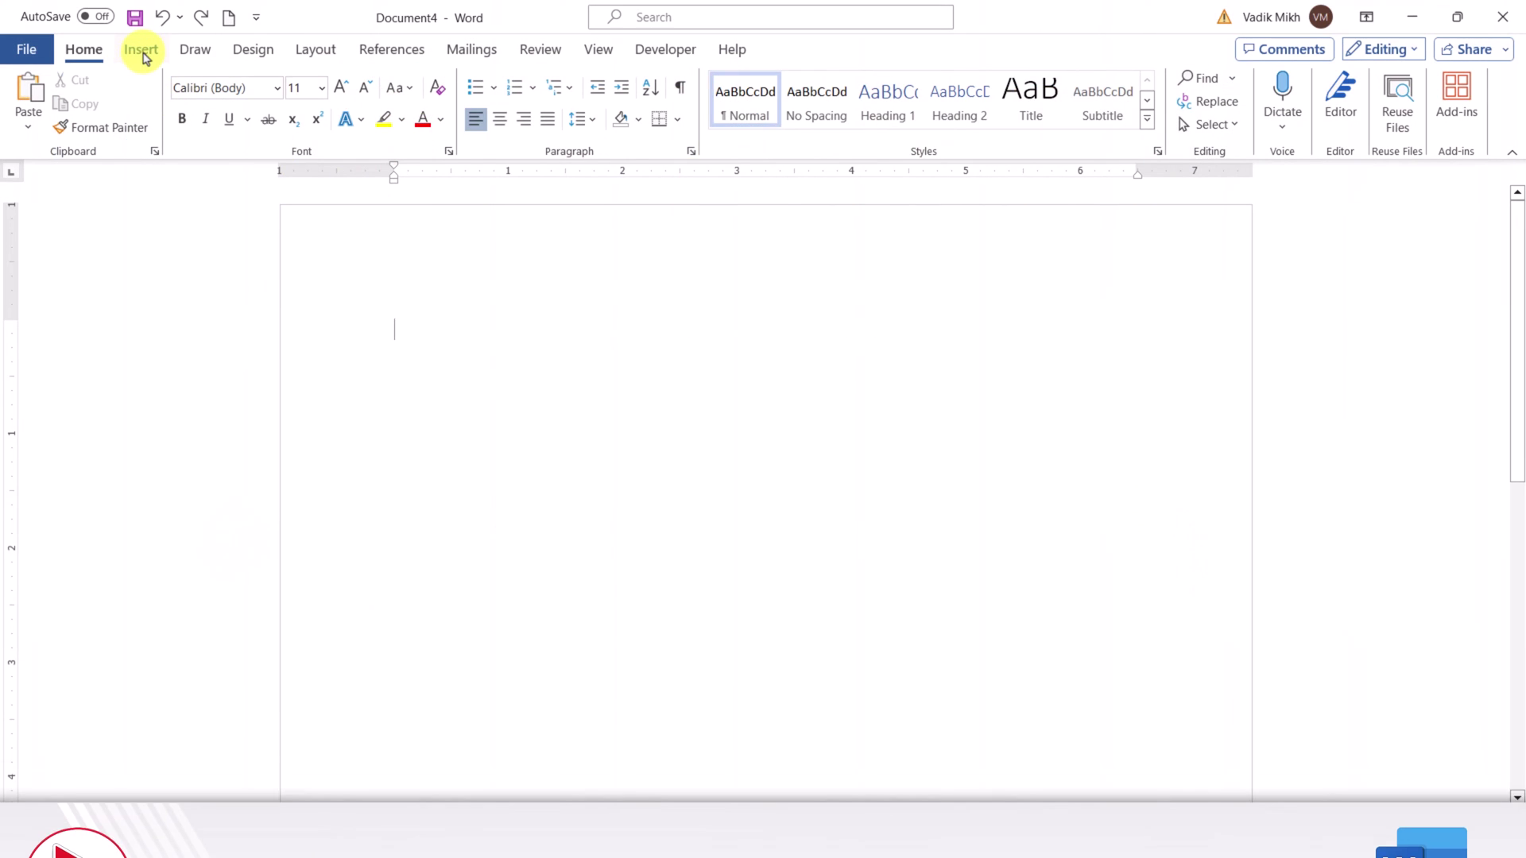
In the Building Blocks Organizer, preview the Works Cited, Bibliography and Filigree entries
left_click(141, 50)
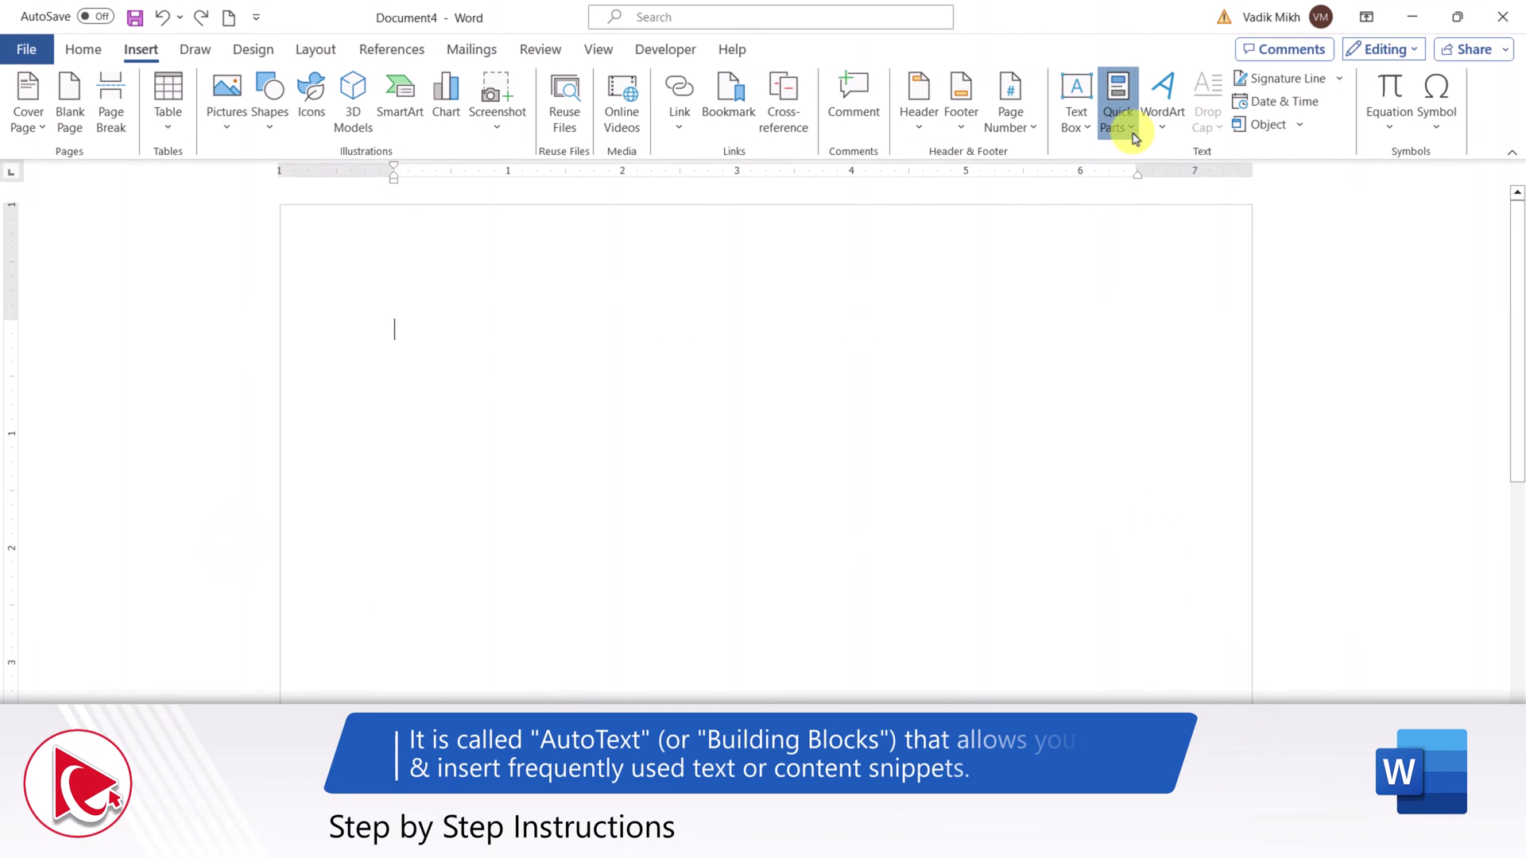
left_click(1134, 140)
left_click(1173, 247)
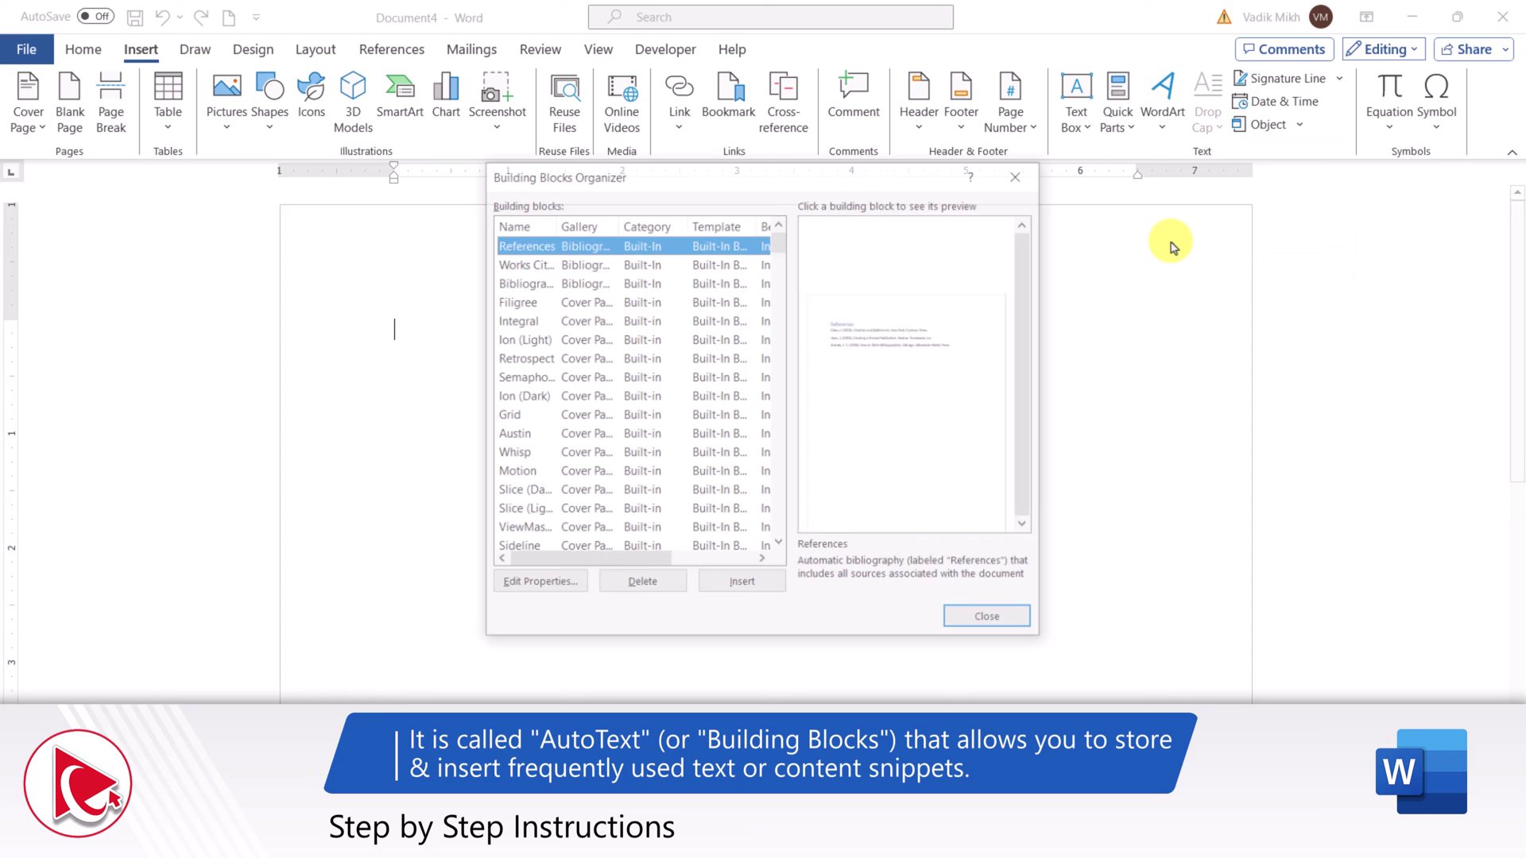
left_click(592, 265)
left_click(592, 282)
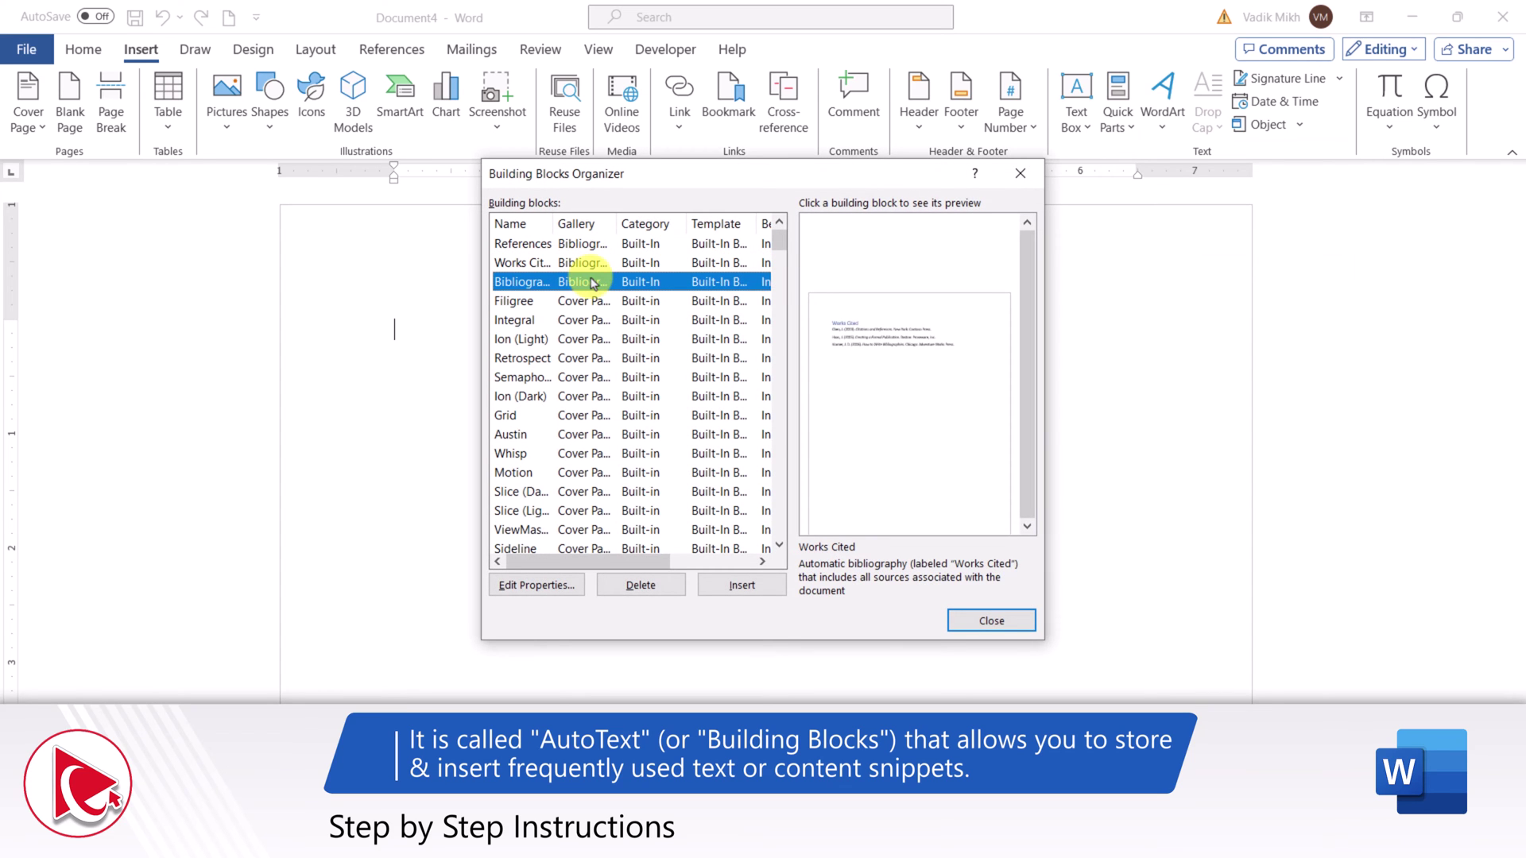
left_click(577, 302)
Close Filigree's properties without redefining it, then insert the Ion (Light) cover page
left_click(552, 585)
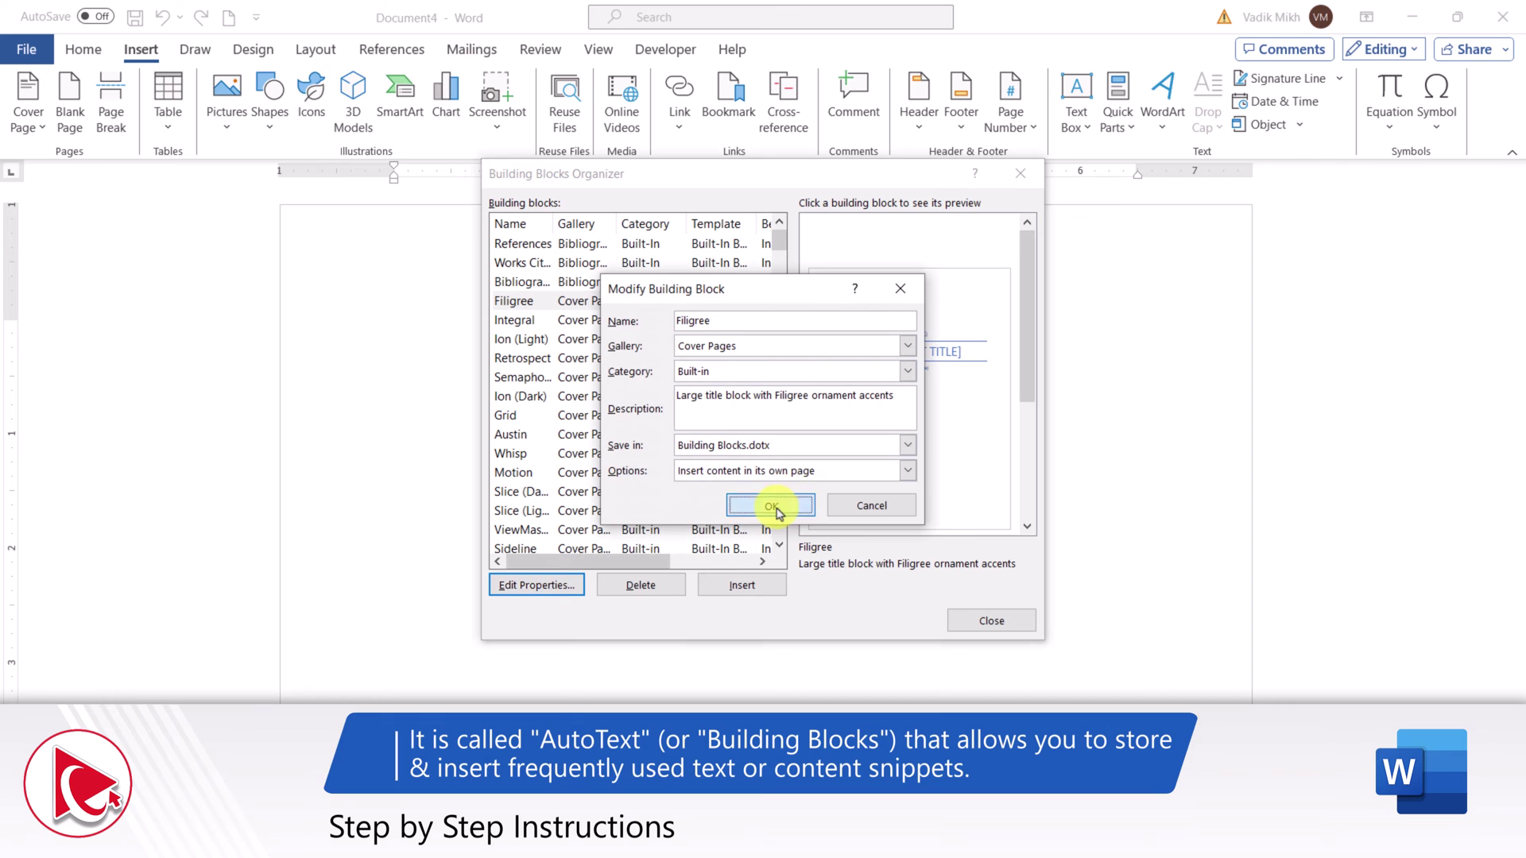
left_click(773, 508)
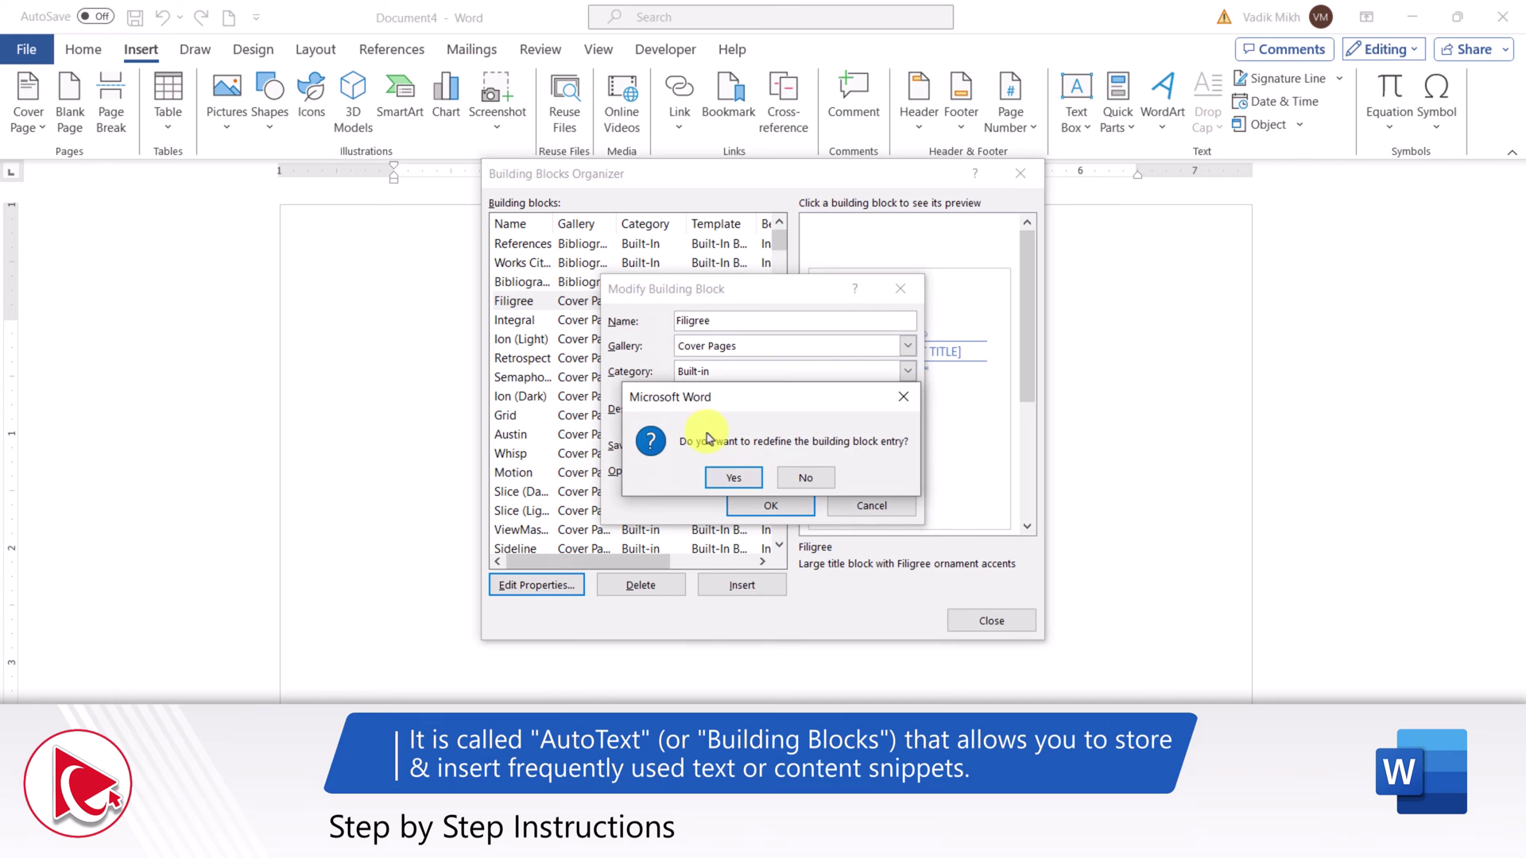
left_click(816, 480)
left_click(870, 505)
left_click(592, 340)
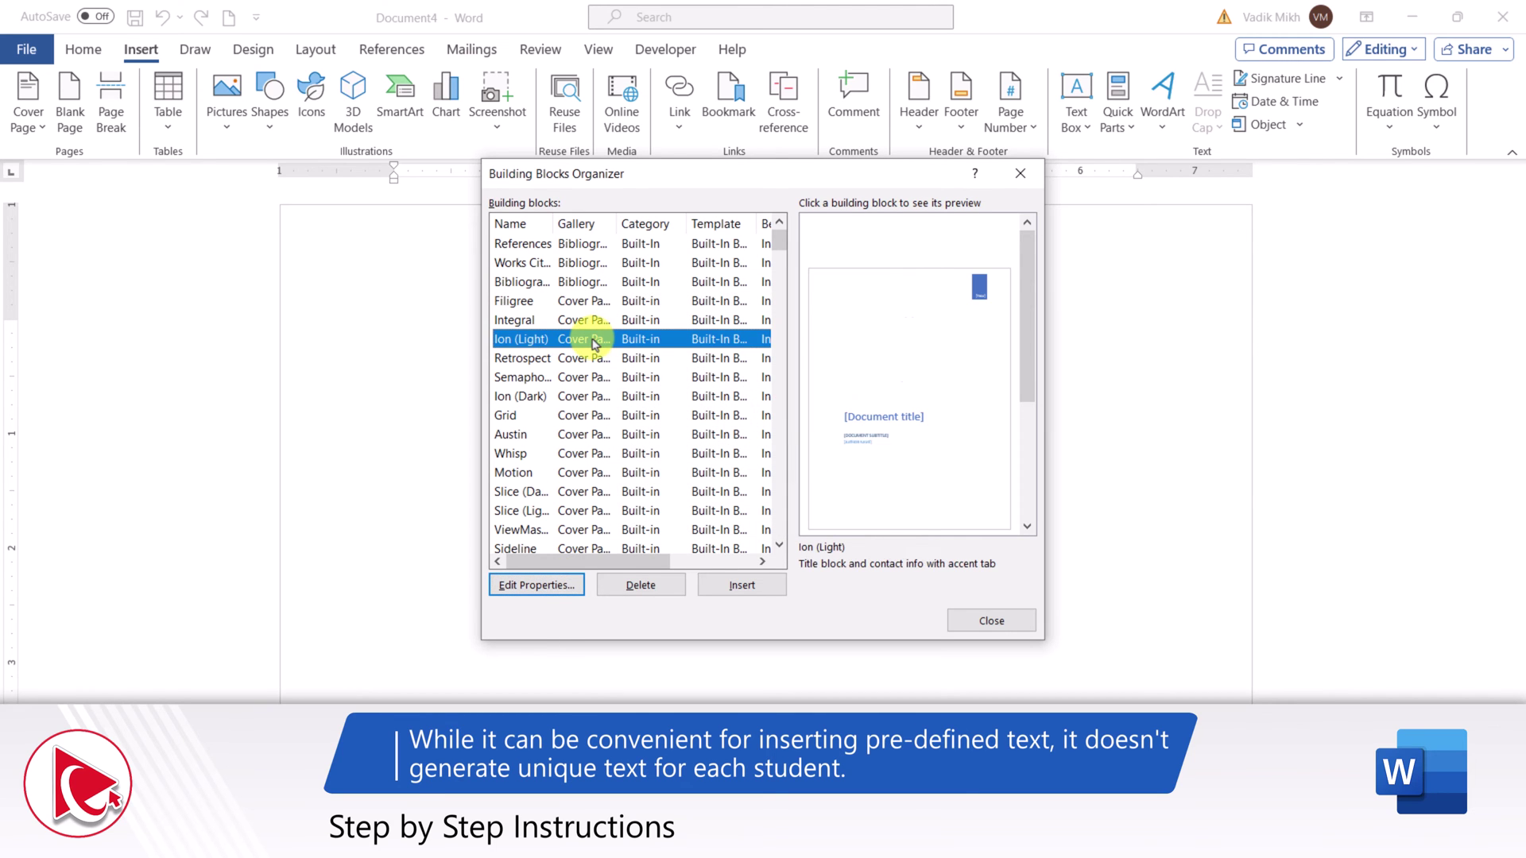
left_click(741, 585)
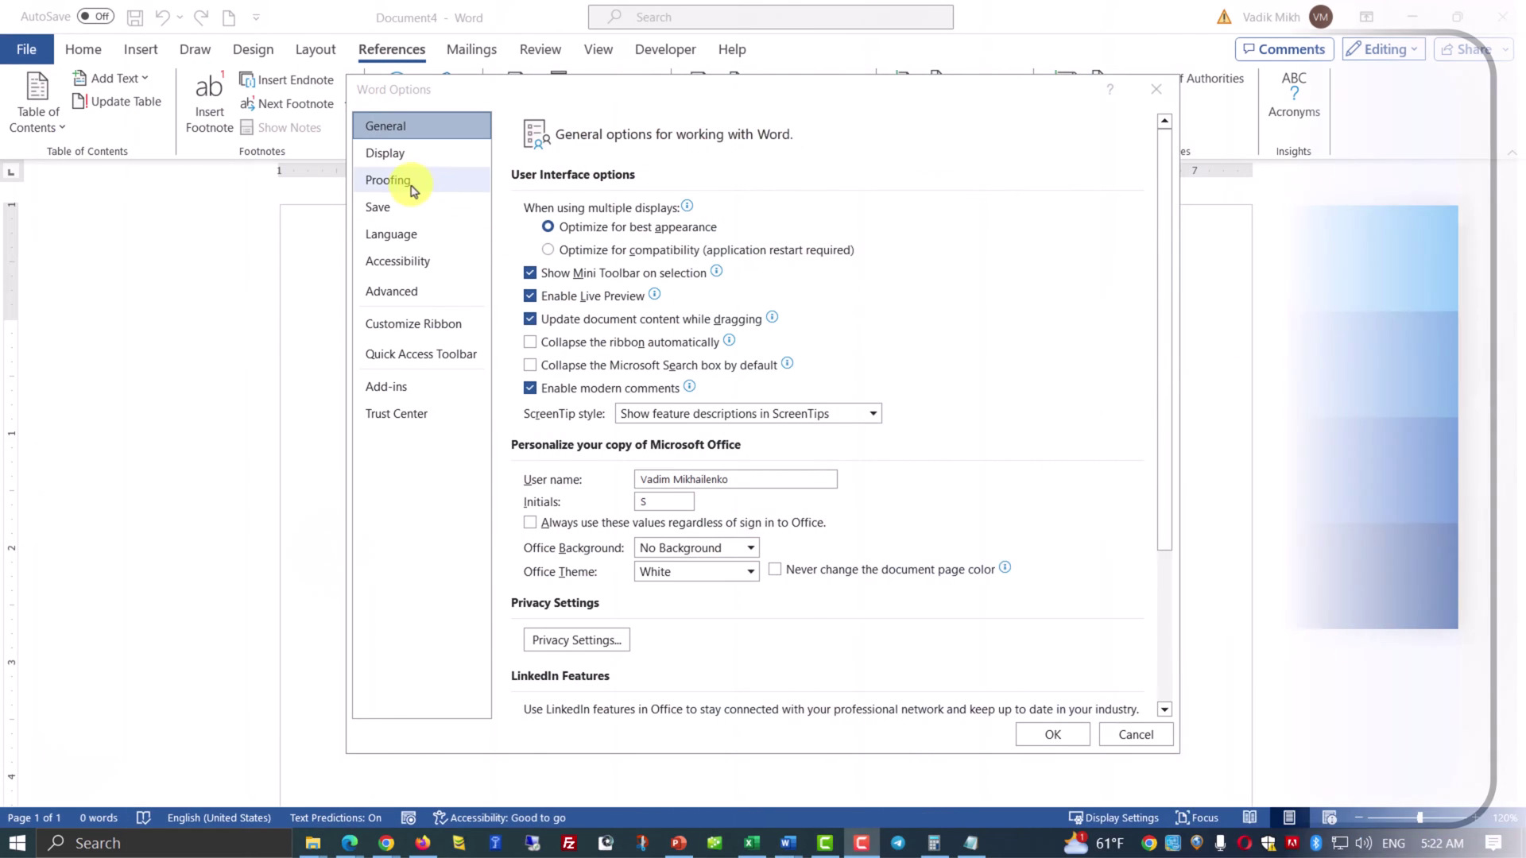
Open Proofing's AutoCorrect options and view the Math AutoCorrect and AutoFormat As You Type tabs
left_click(413, 189)
left_click(910, 213)
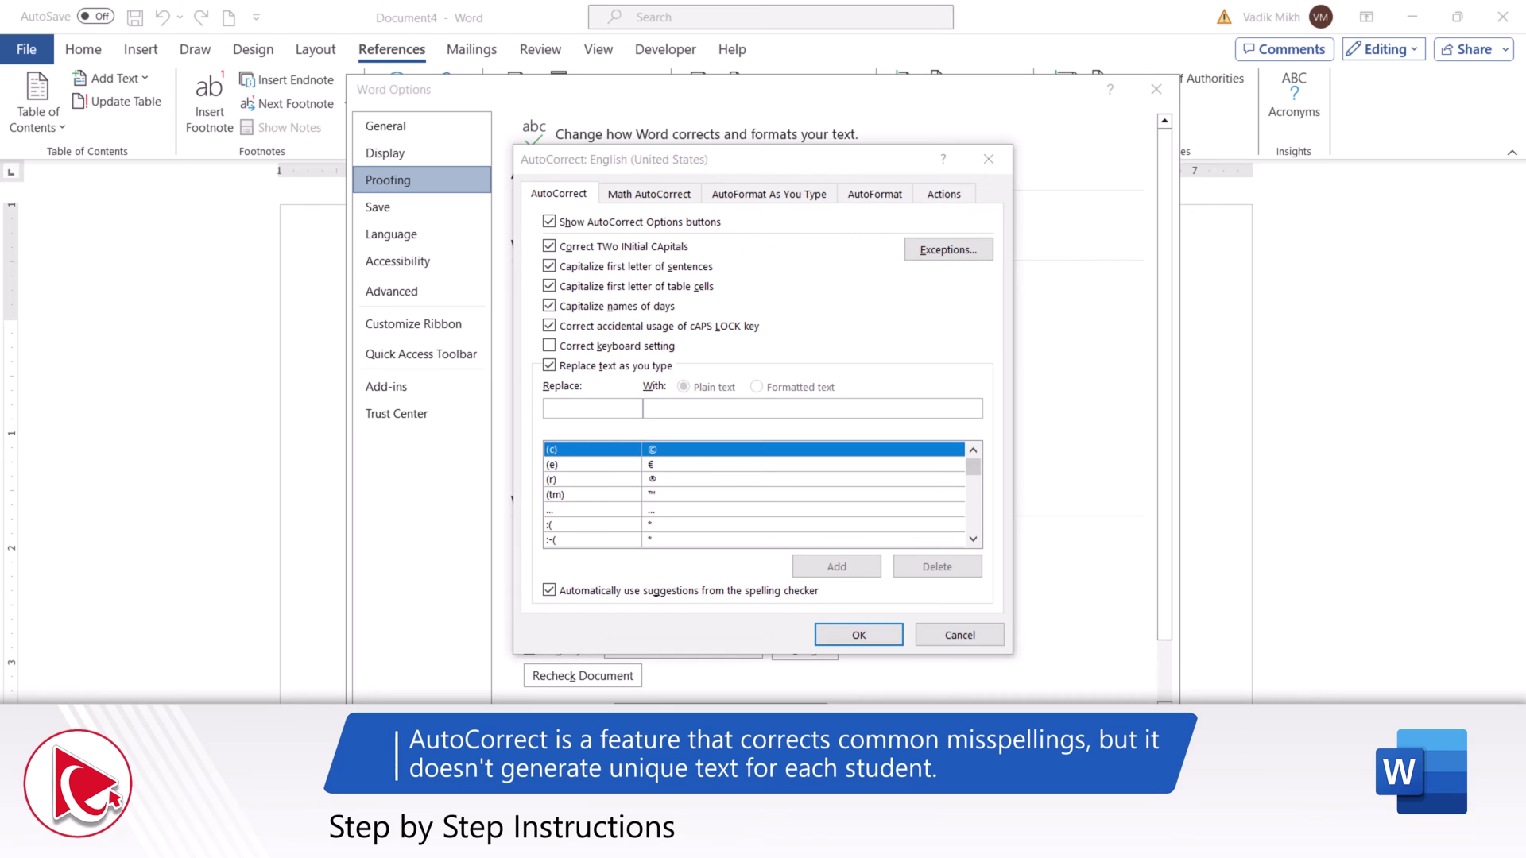
left_click(673, 199)
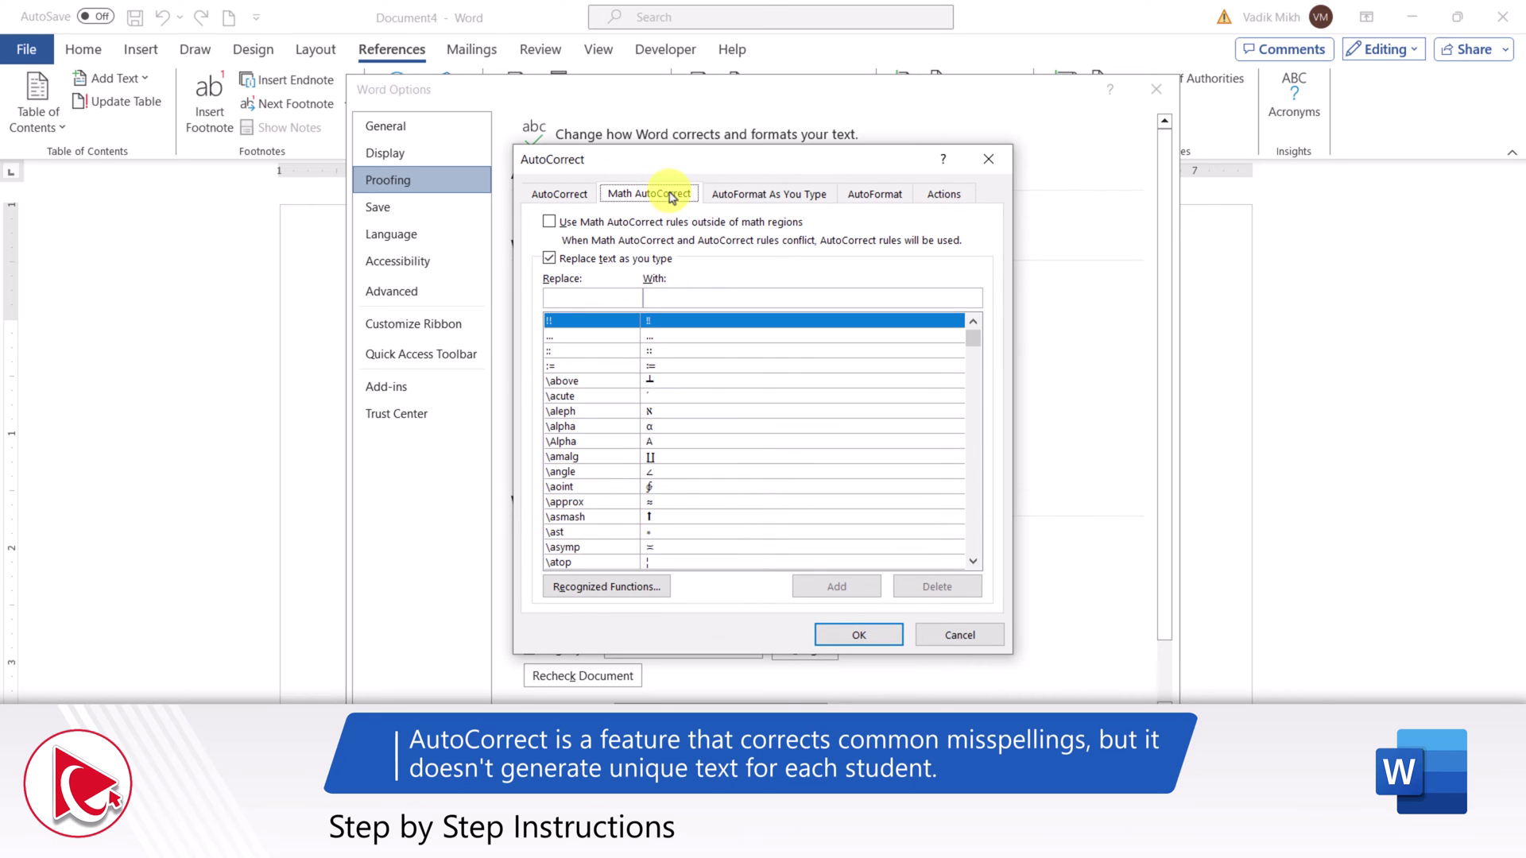
left_click(747, 199)
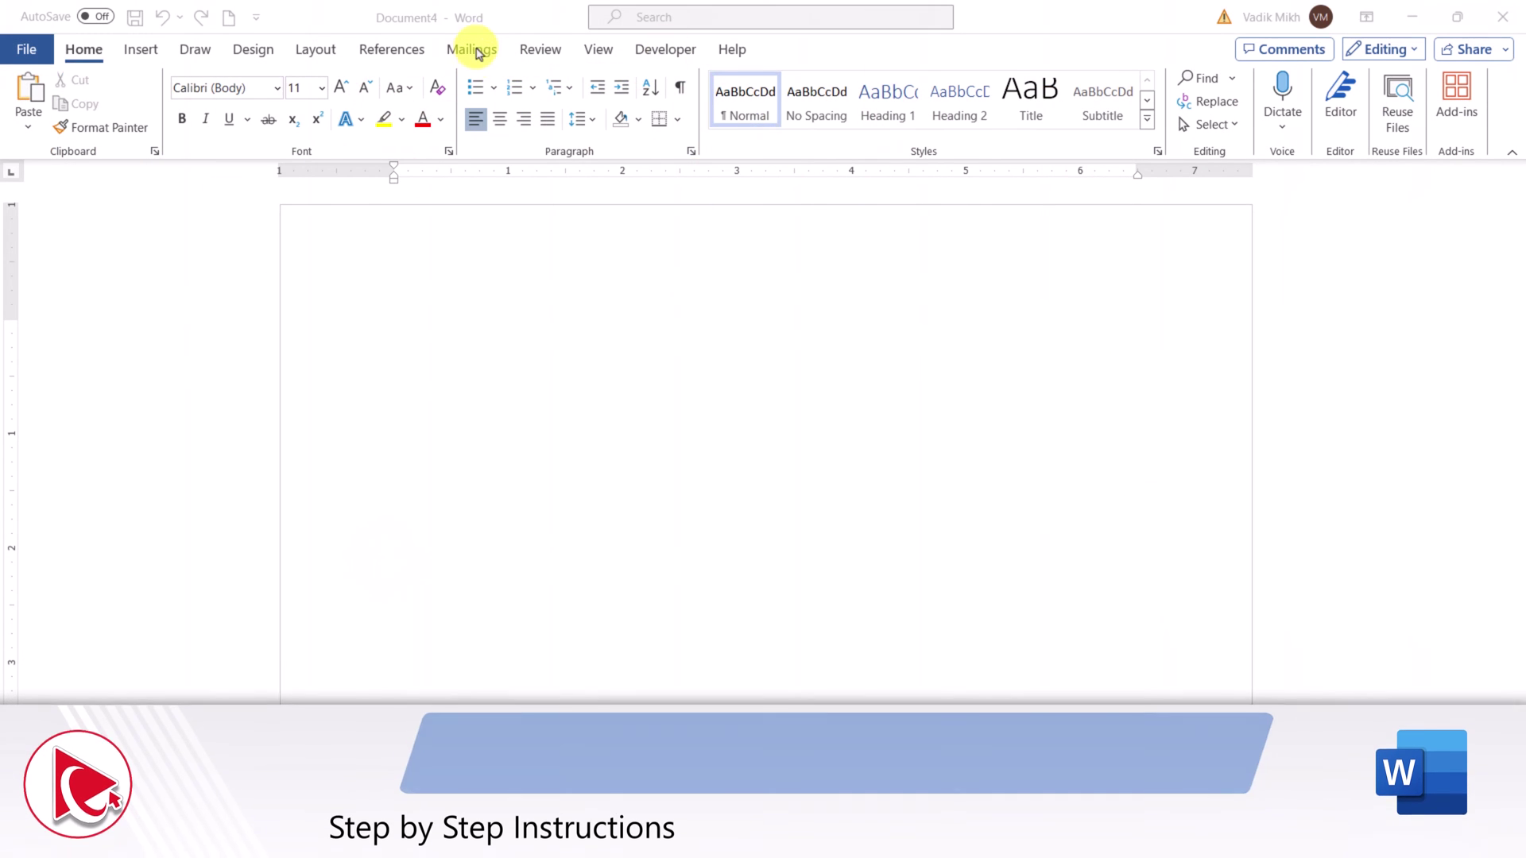
left_click(472, 48)
left_click(176, 137)
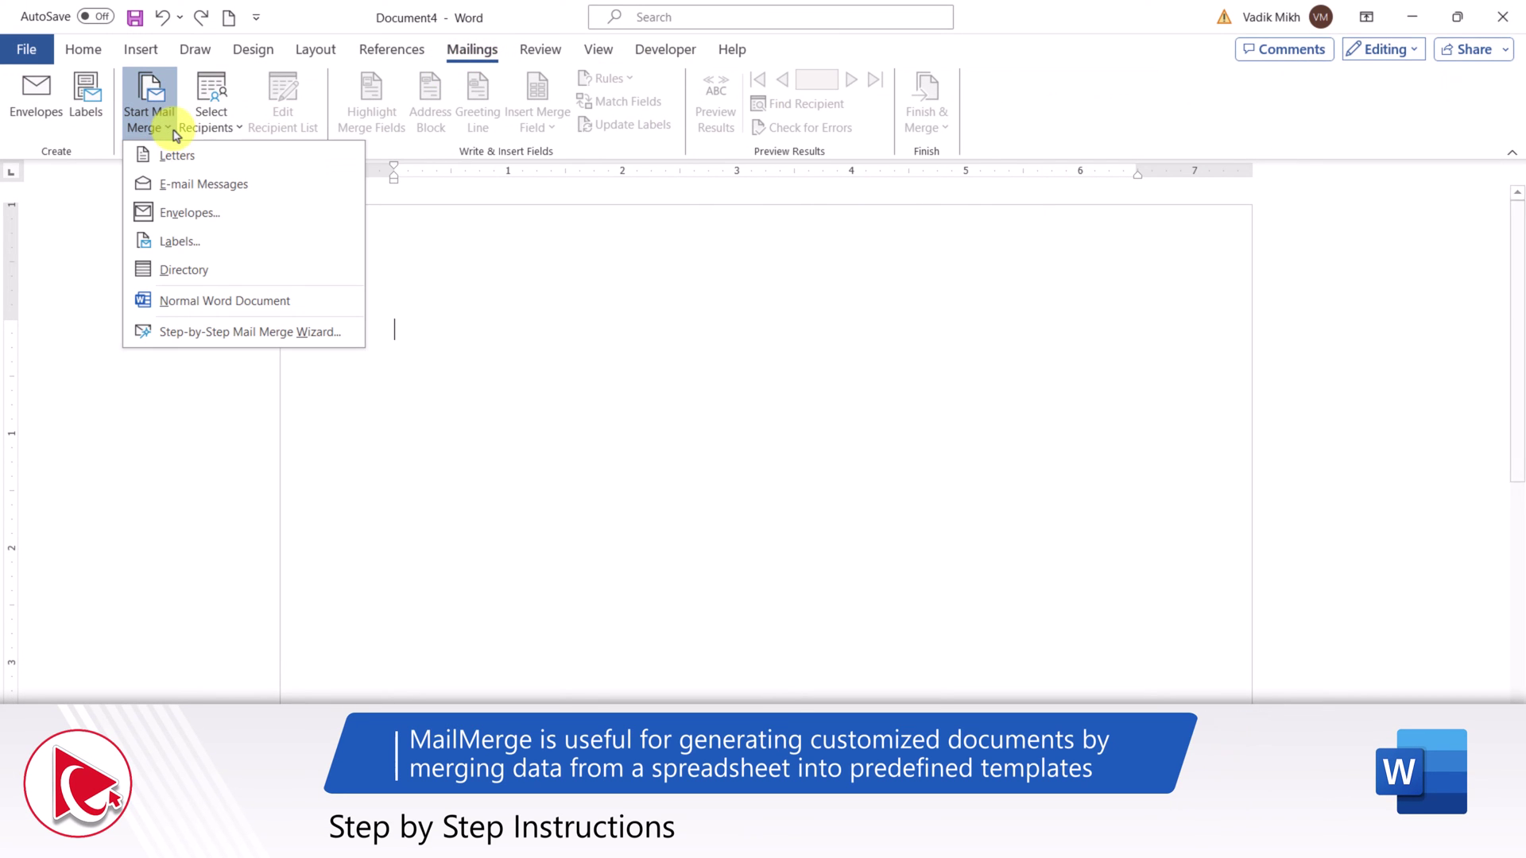
left_click(195, 211)
left_click(713, 234)
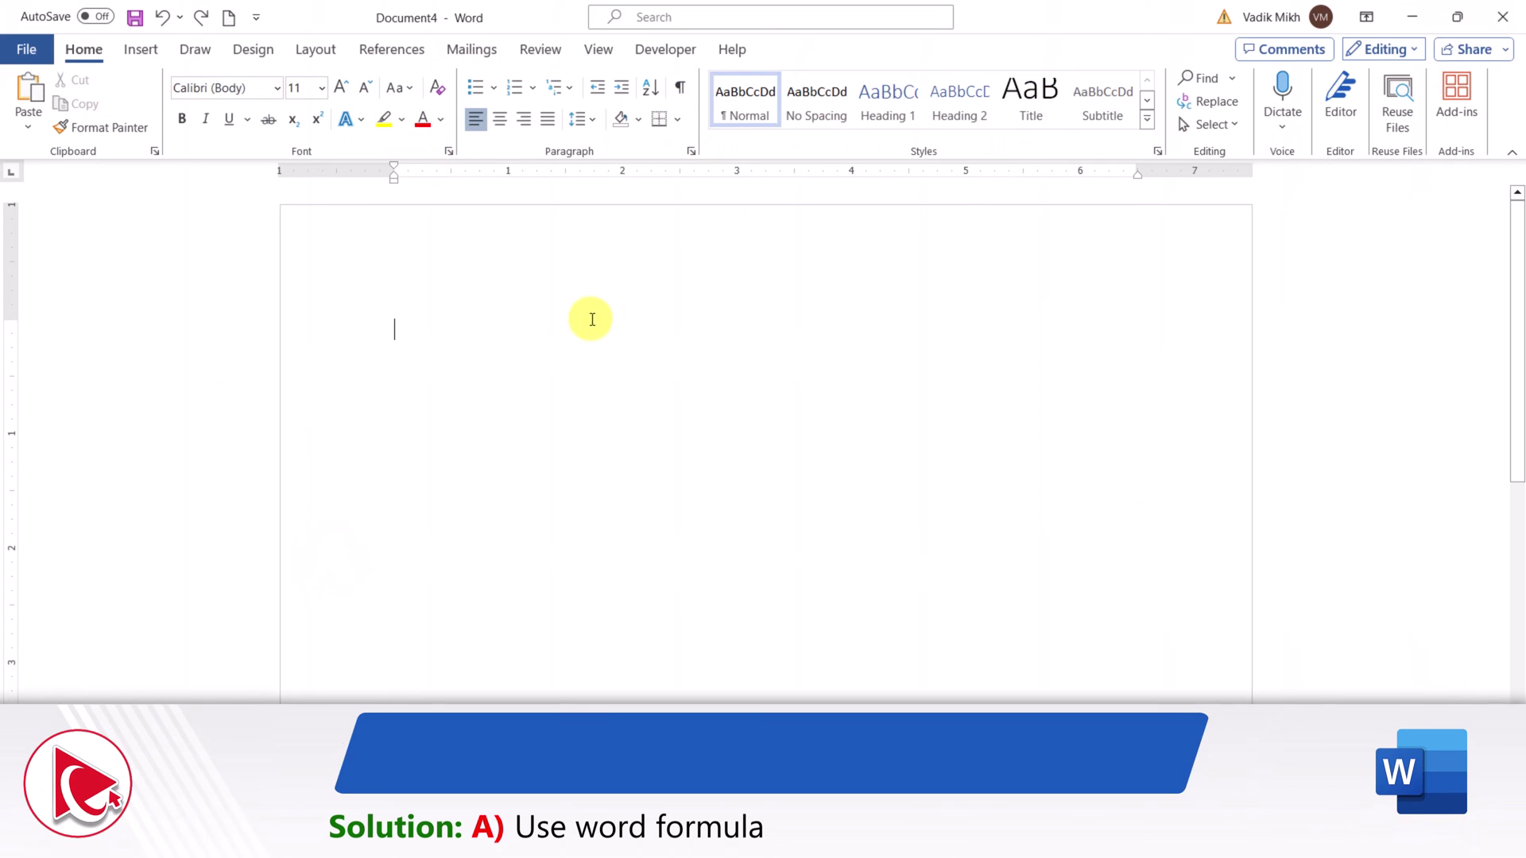
Generate Word's five default sample paragraphs with the =Rand() formula
type("=")
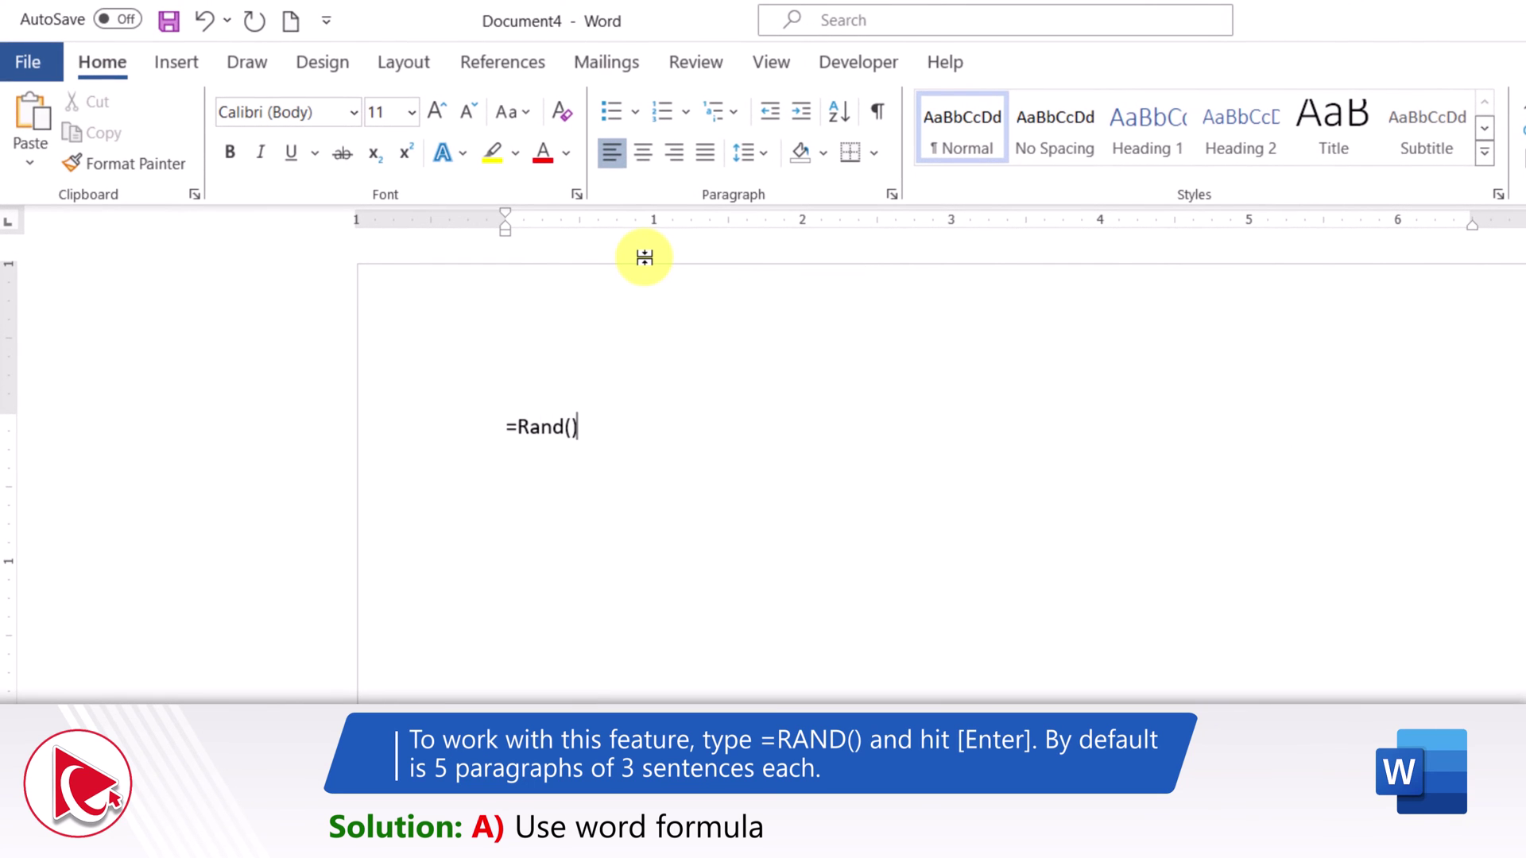
type("Rand()")
key("Return")
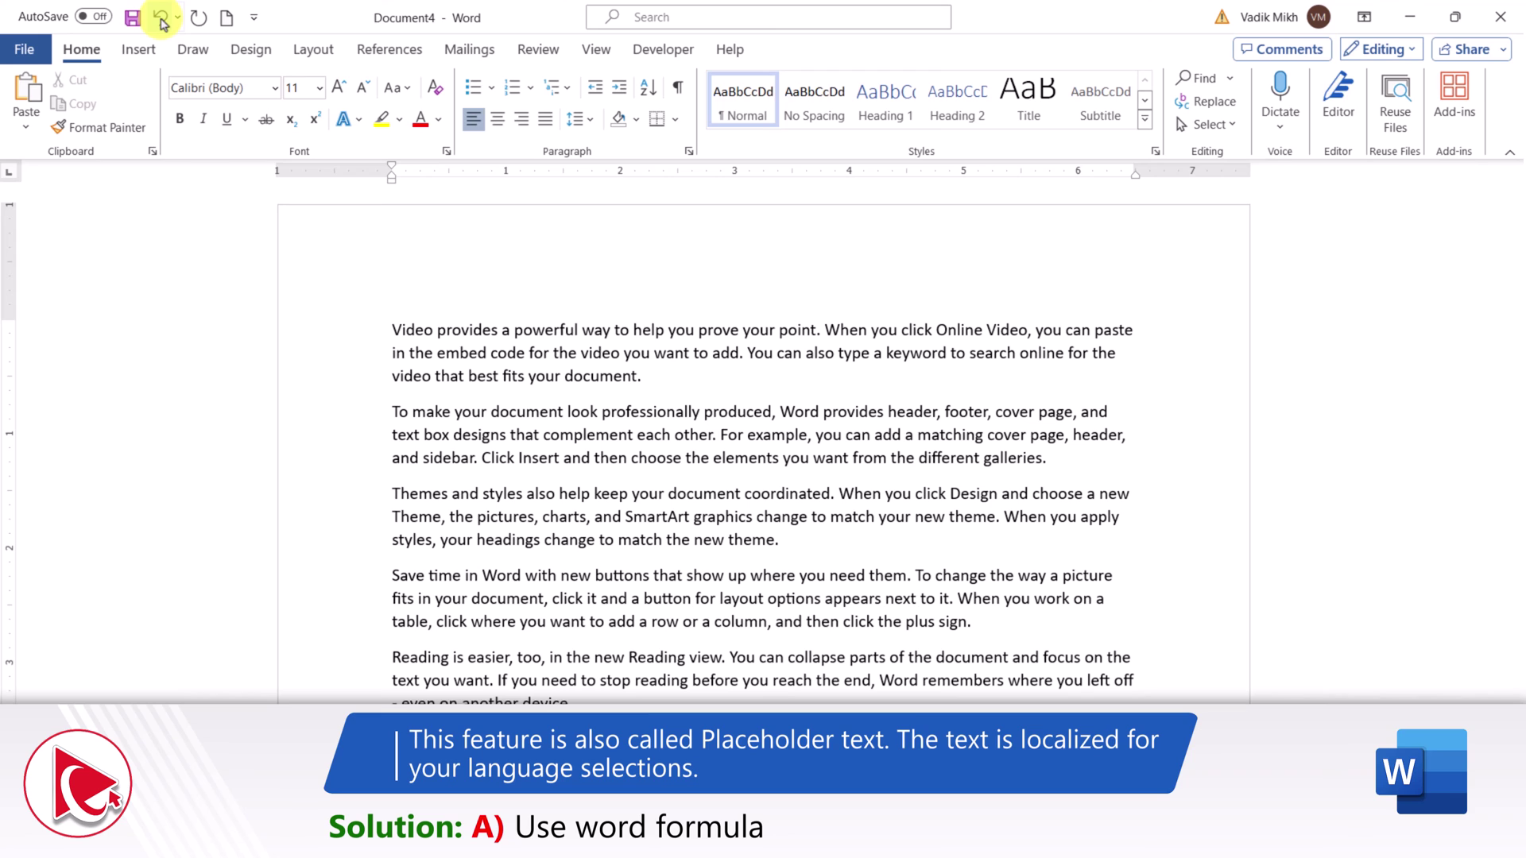
Undo the sample text and generate seven five-sentence paragraphs with =Rand(7,5)
left_click(161, 18)
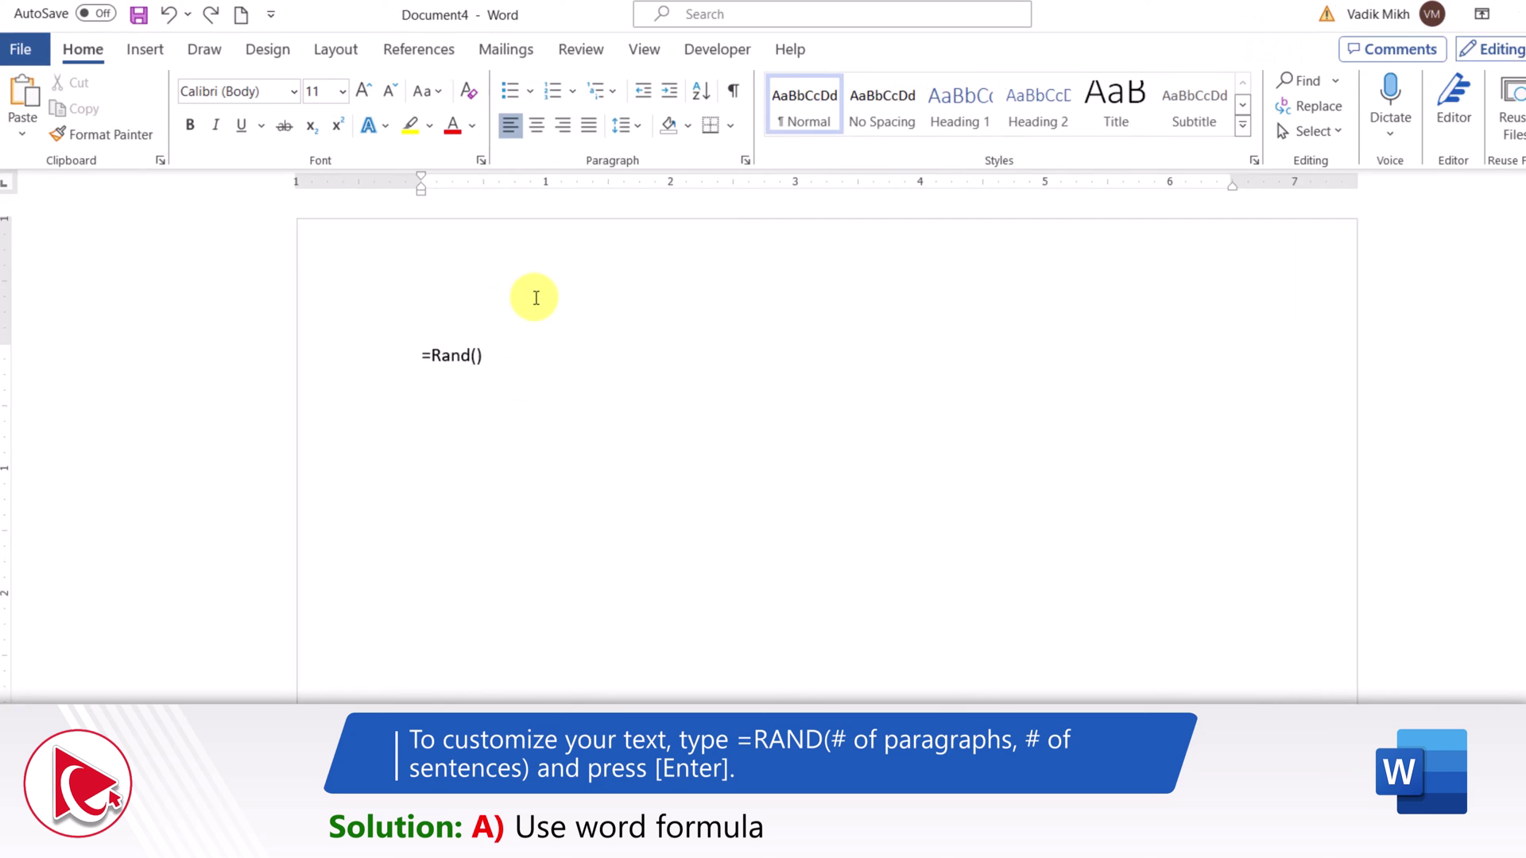
type("7,5")
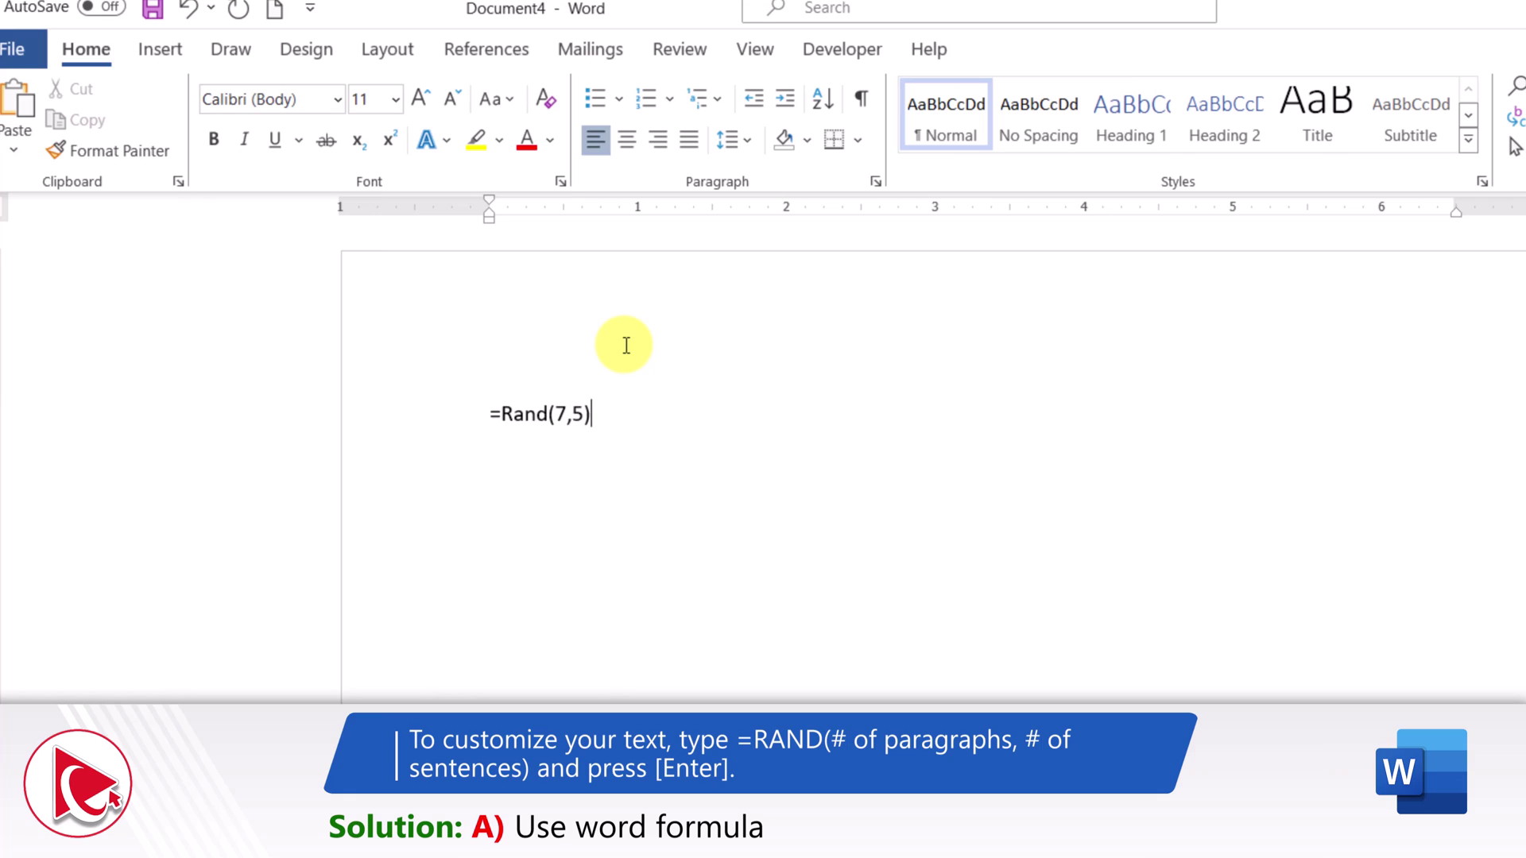
key("Return")
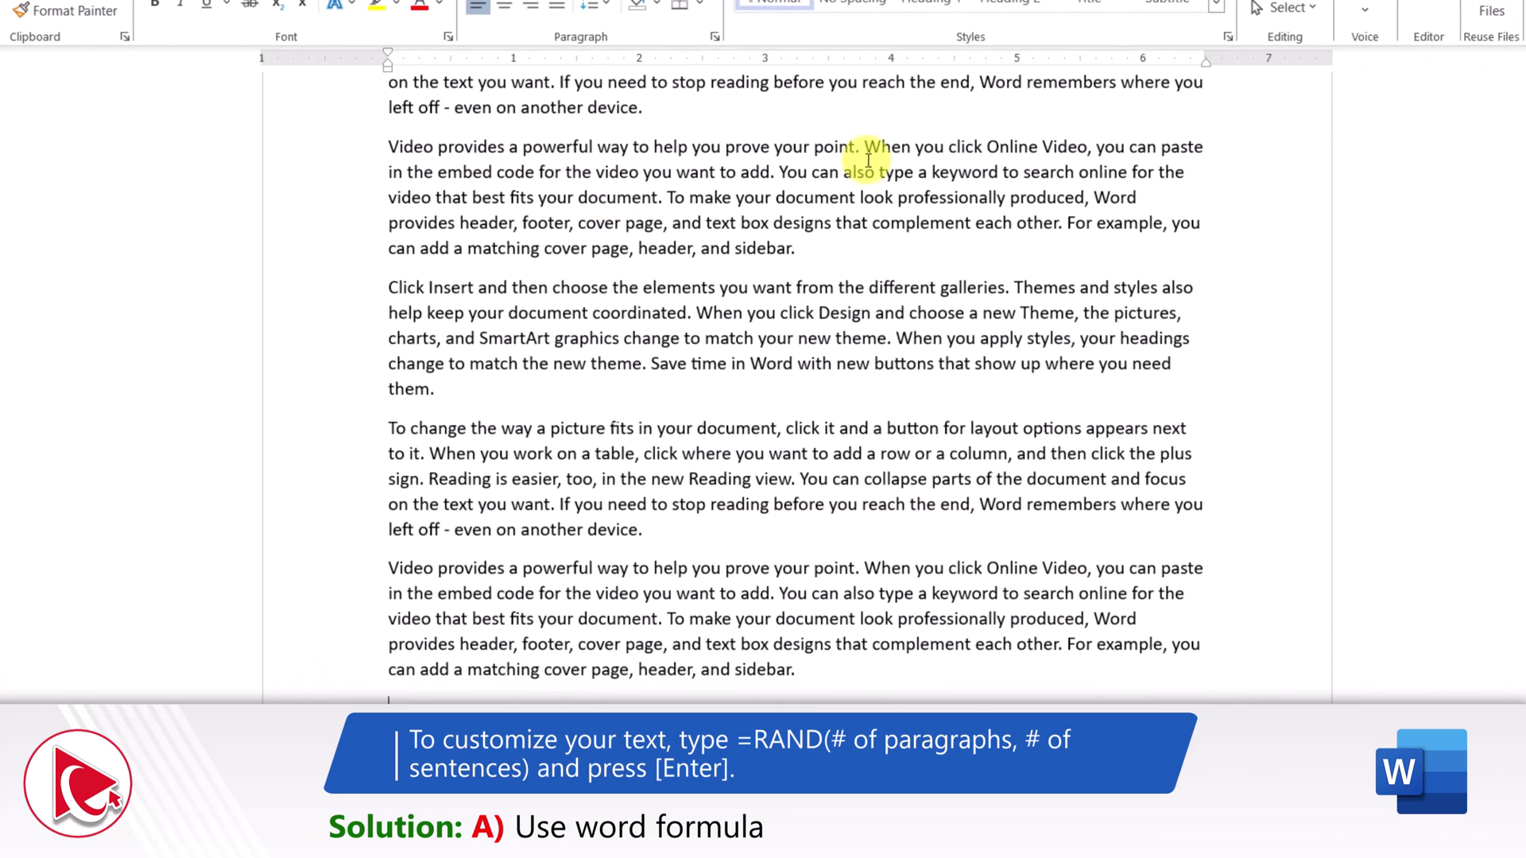
Revert those paragraphs and generate Lorem ipsum text with =lorem() instead
scroll(821, 294, "up", 5)
key("ctrl+z")
key("ctrl+z")
type("=l")
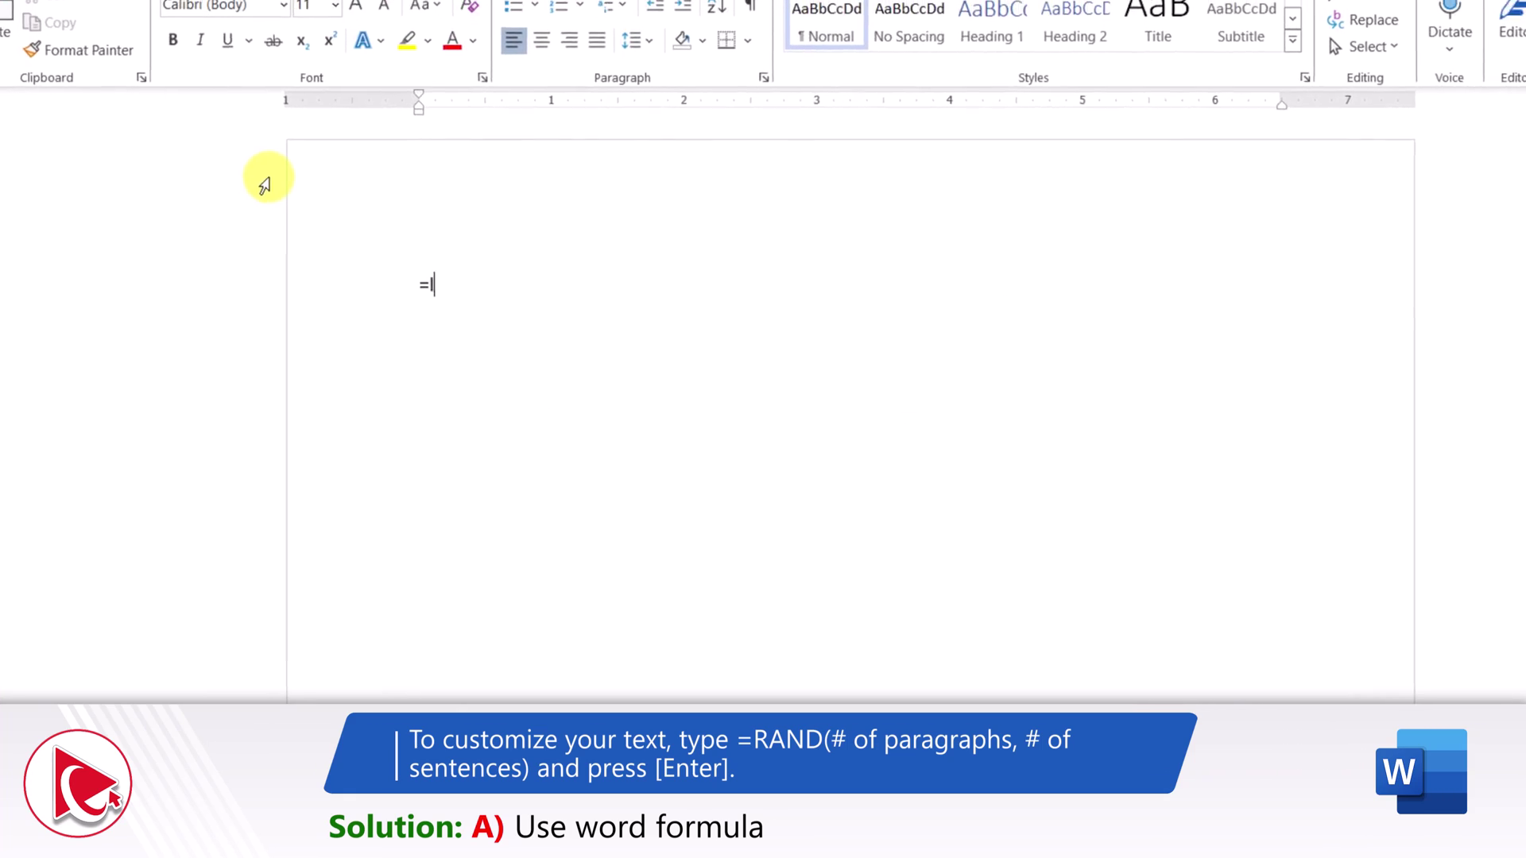
type("orem")
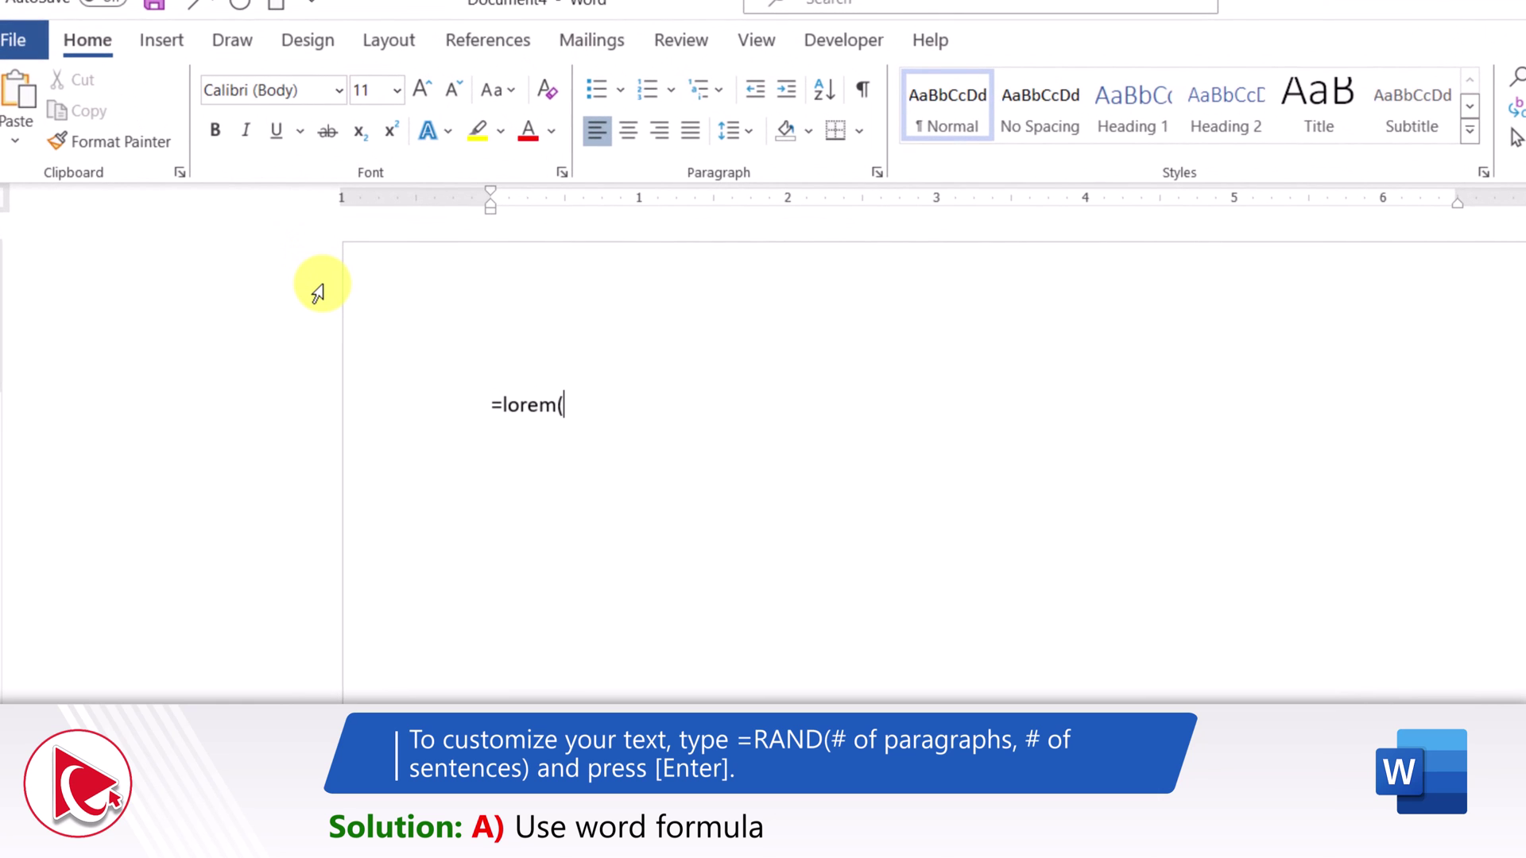
type("()")
key("Return")
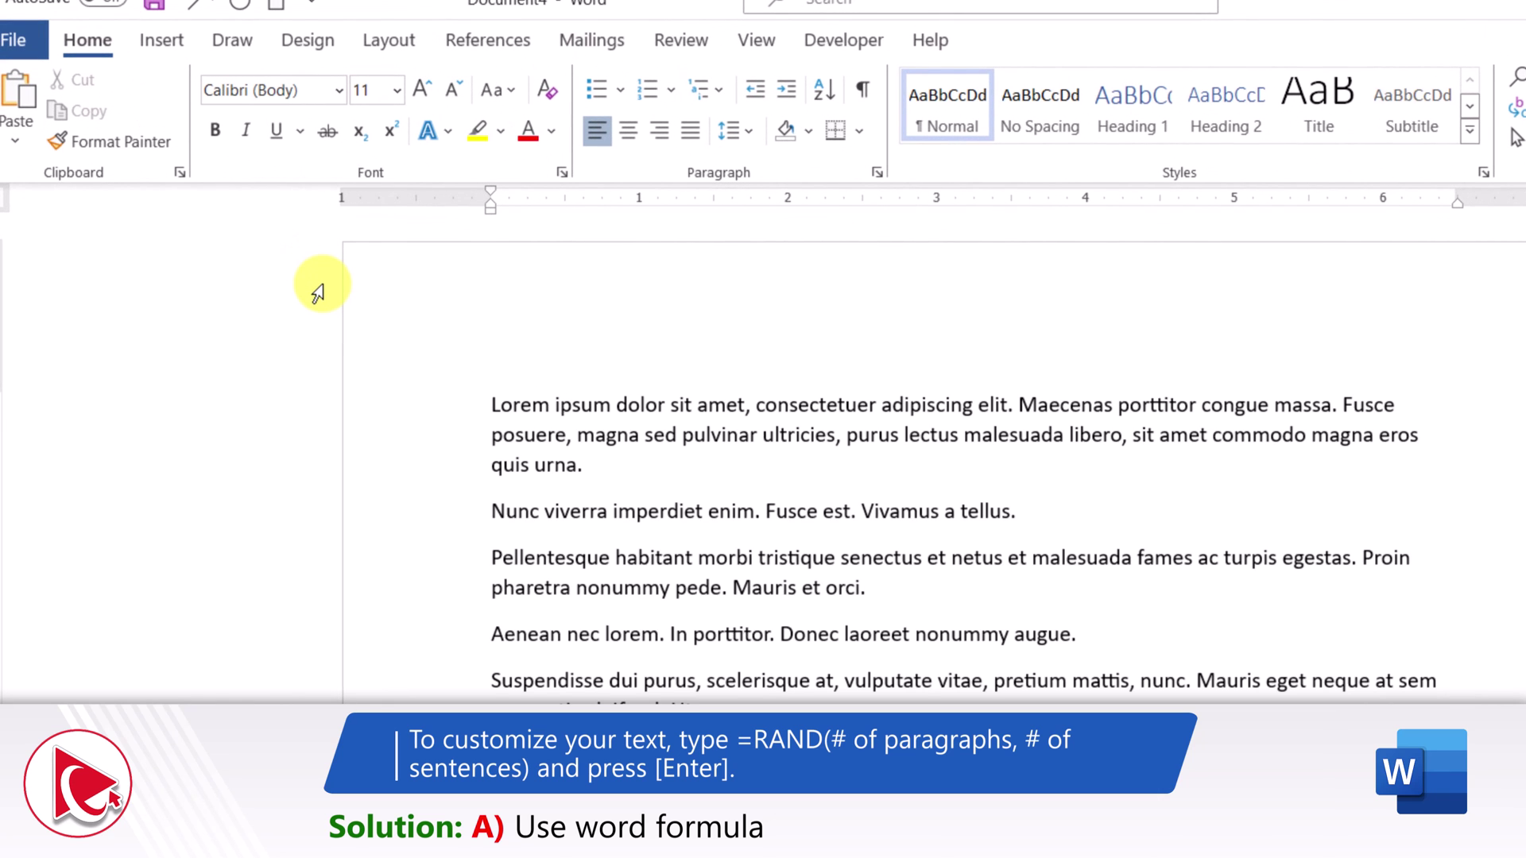